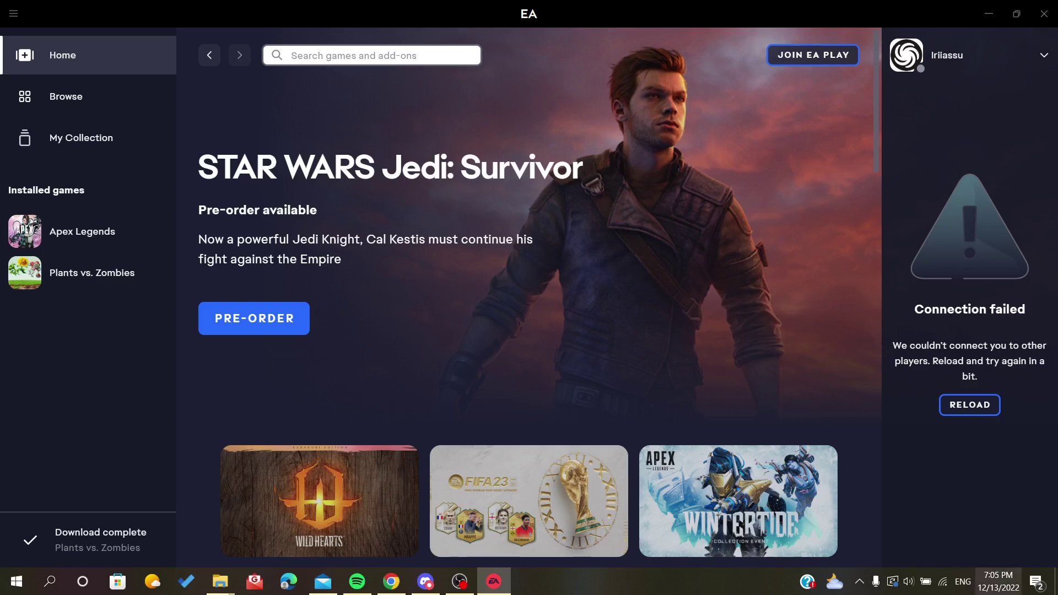
# From the desktop, open This PC and then Local Disk (C:) to list its folders.
pyautogui.click(1056, 581)
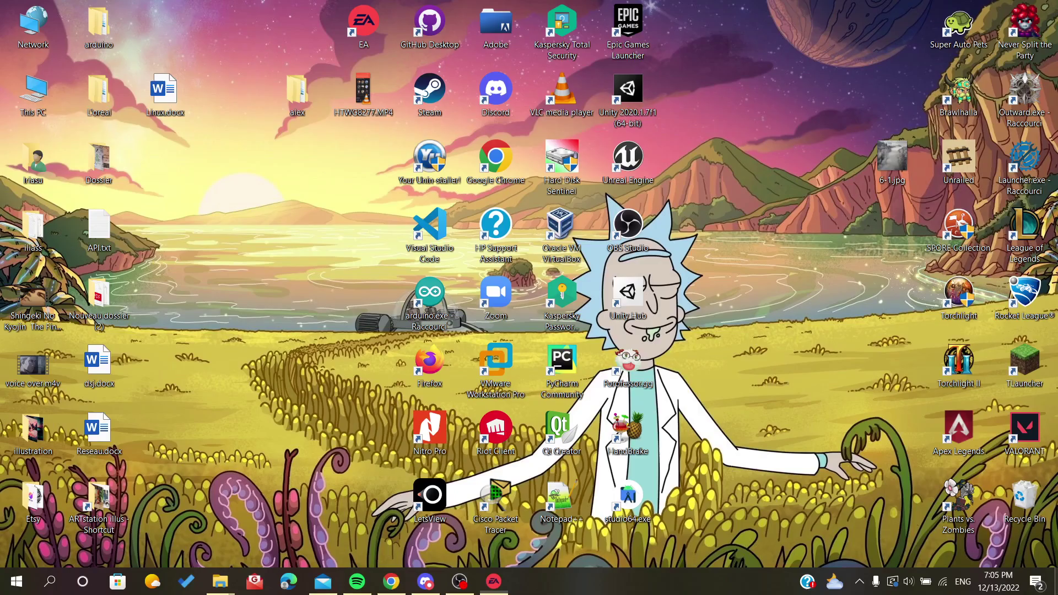
pyautogui.doubleClick(40, 112)
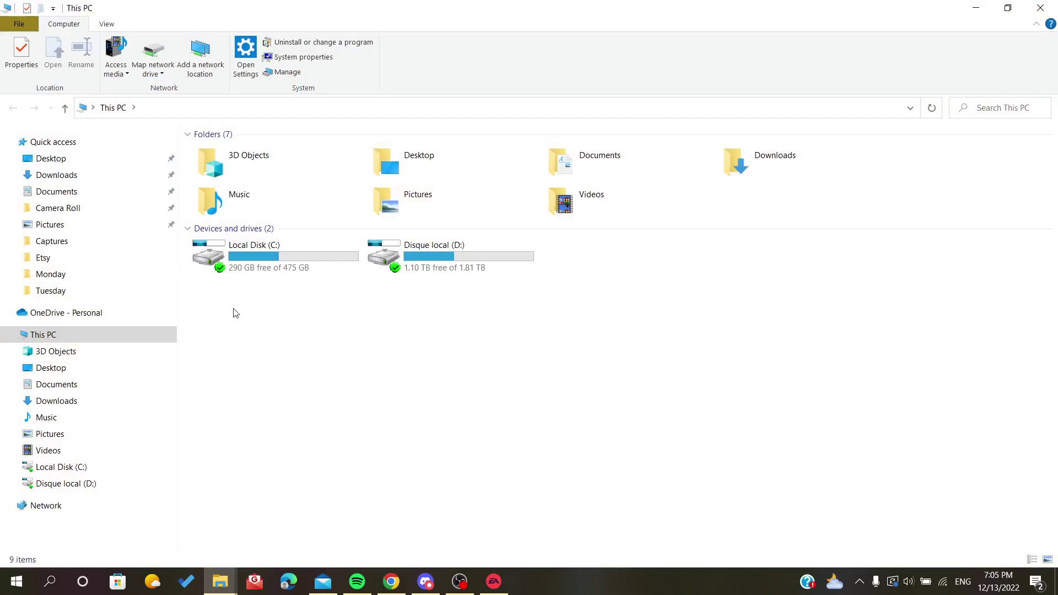
pyautogui.doubleClick(268, 266)
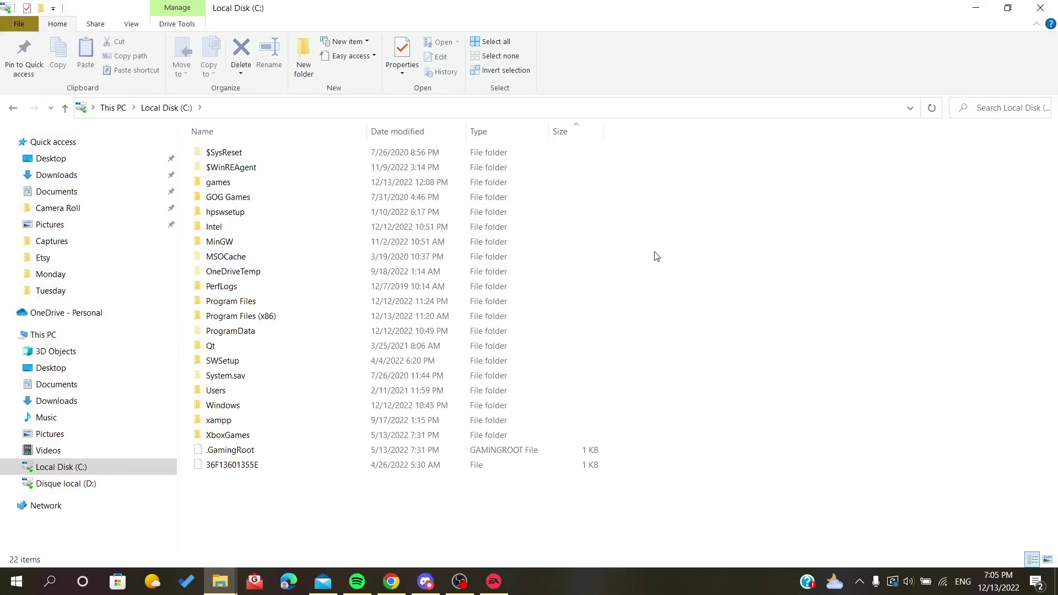
pyautogui.moveTo(293, 501); pyautogui.dragTo(693, 190)
pyautogui.click(694, 190)
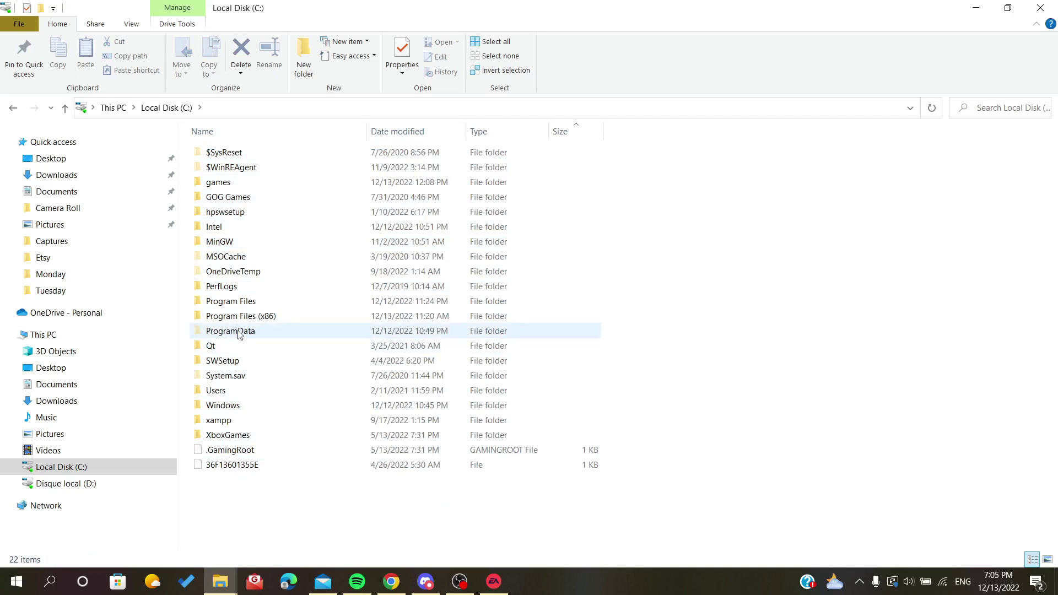
pyautogui.moveTo(241, 332)
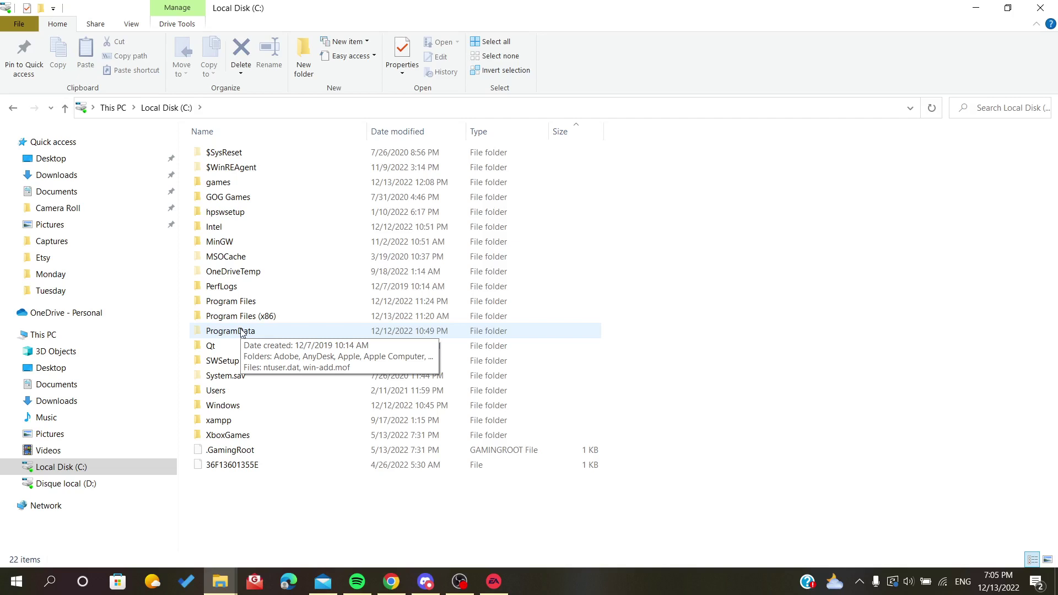
# Turn Hidden items off and back on so ProgramData and $SysReset remain listed.
pyautogui.click(132, 25)
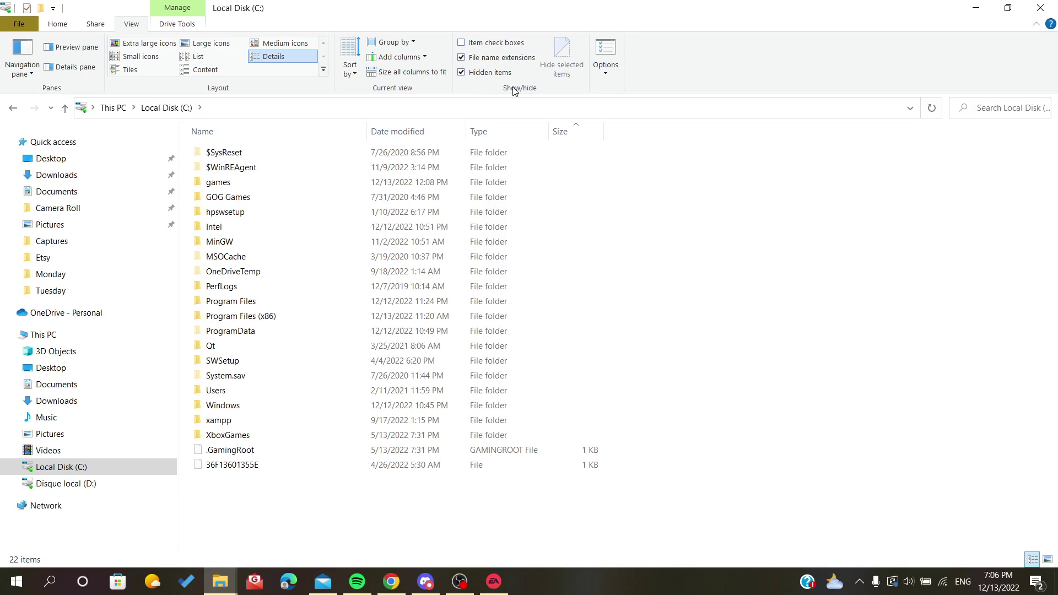
pyautogui.click(461, 72)
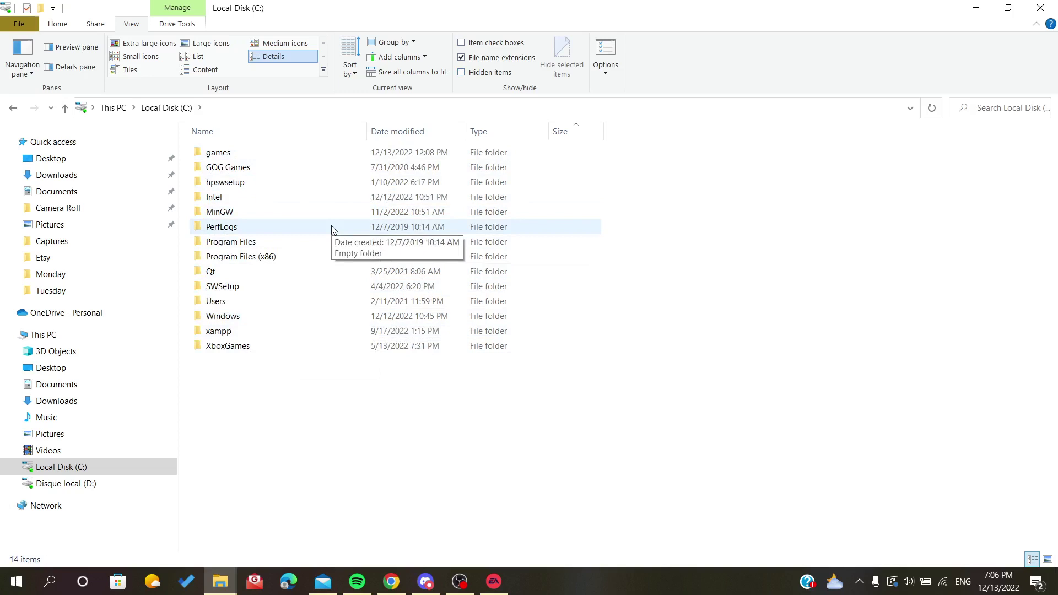
pyautogui.click(462, 74)
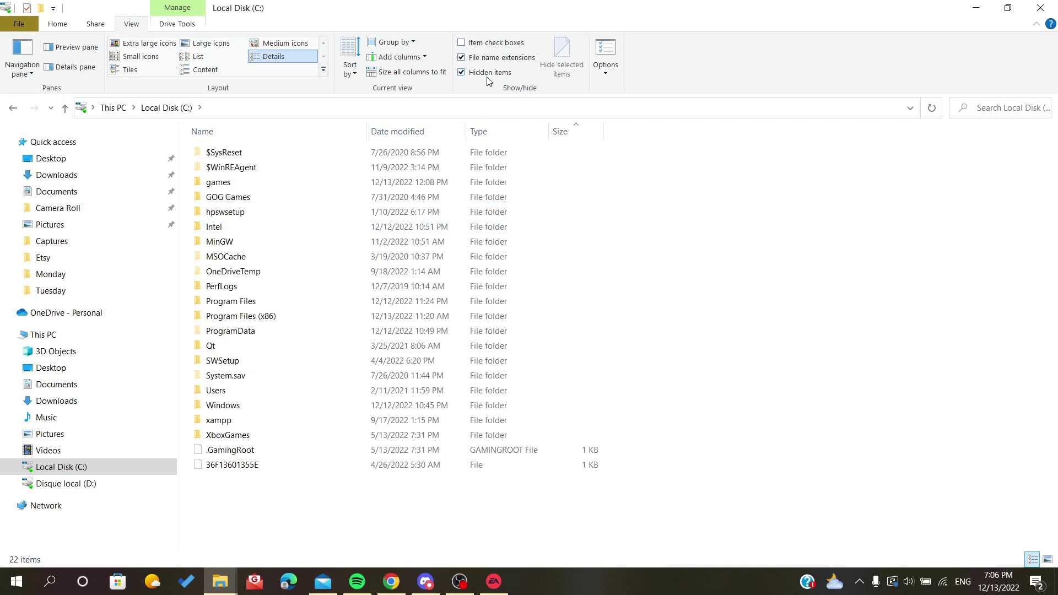
# Go into ProgramData > EA Core and select its cache folder.
pyautogui.doubleClick(251, 333)
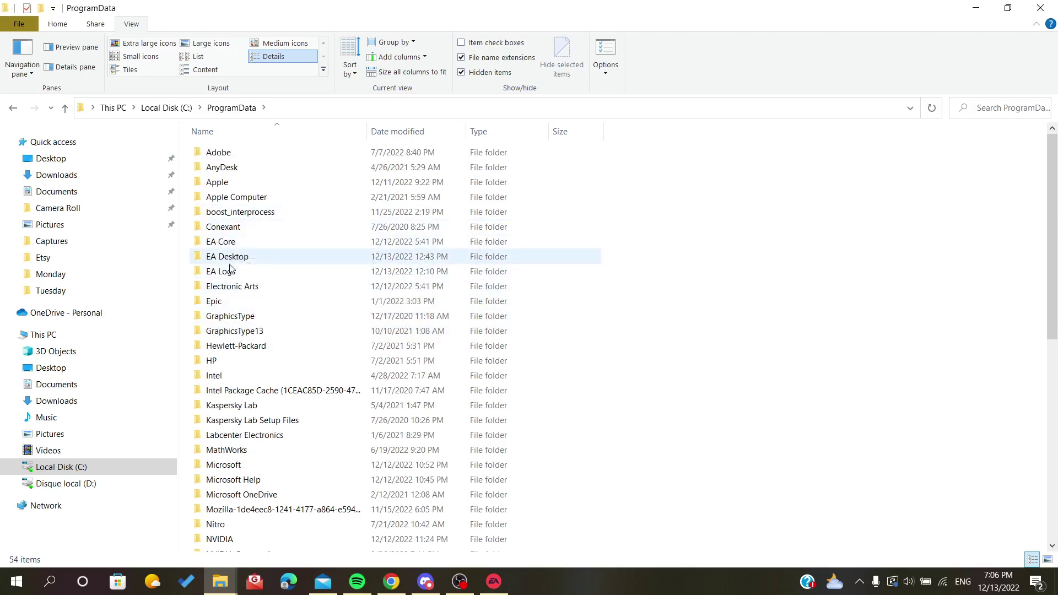
pyautogui.click(197, 242)
pyautogui.keyDown('shift'); pyautogui.click(303, 288); pyautogui.keyUp('shift')
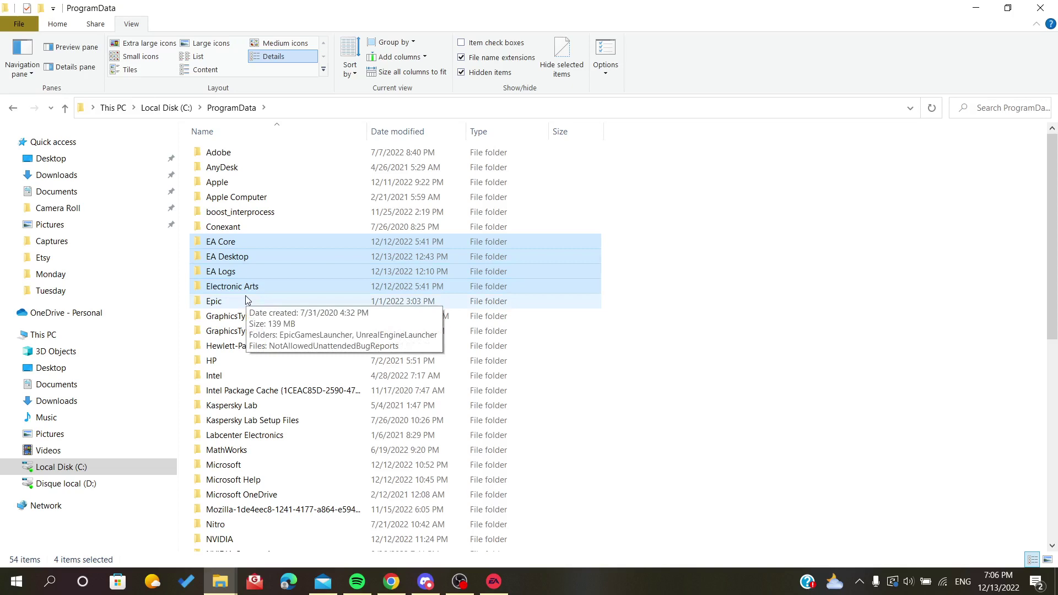
pyautogui.click(215, 244)
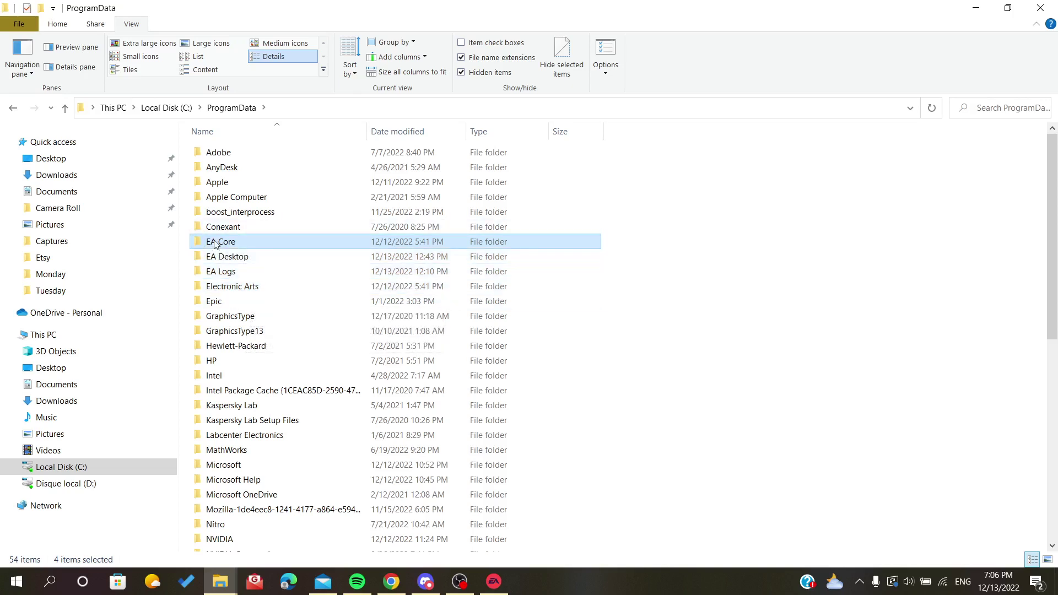
pyautogui.doubleClick(215, 244)
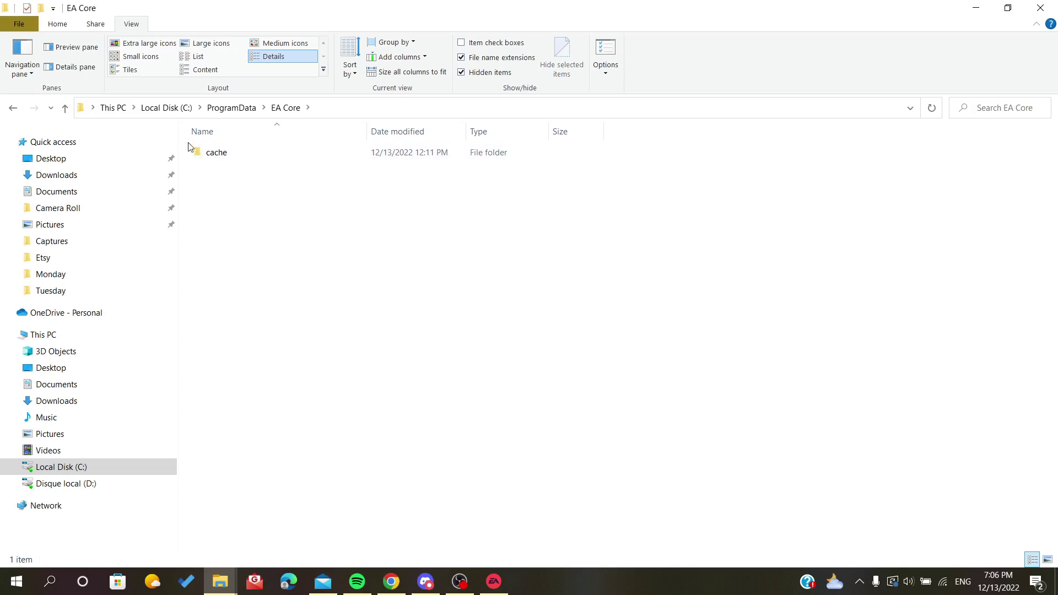
pyautogui.moveTo(190, 148); pyautogui.dragTo(292, 174)
pyautogui.click(309, 189)
pyautogui.click(261, 157)
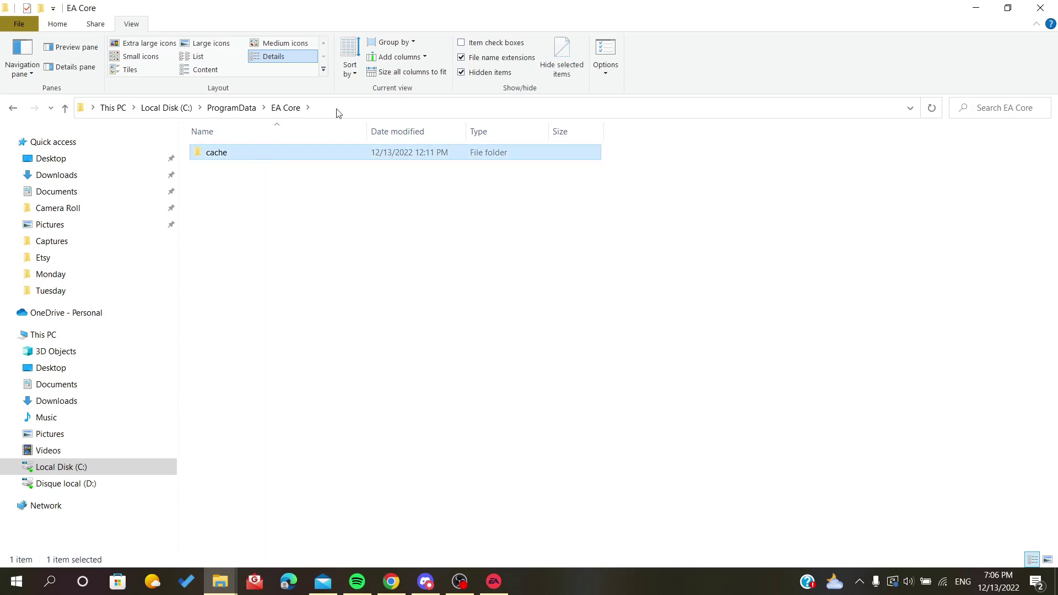
# Close the EA Core window and run 'Appdata' from the Run box to open AppData.
pyautogui.click(1046, 10)
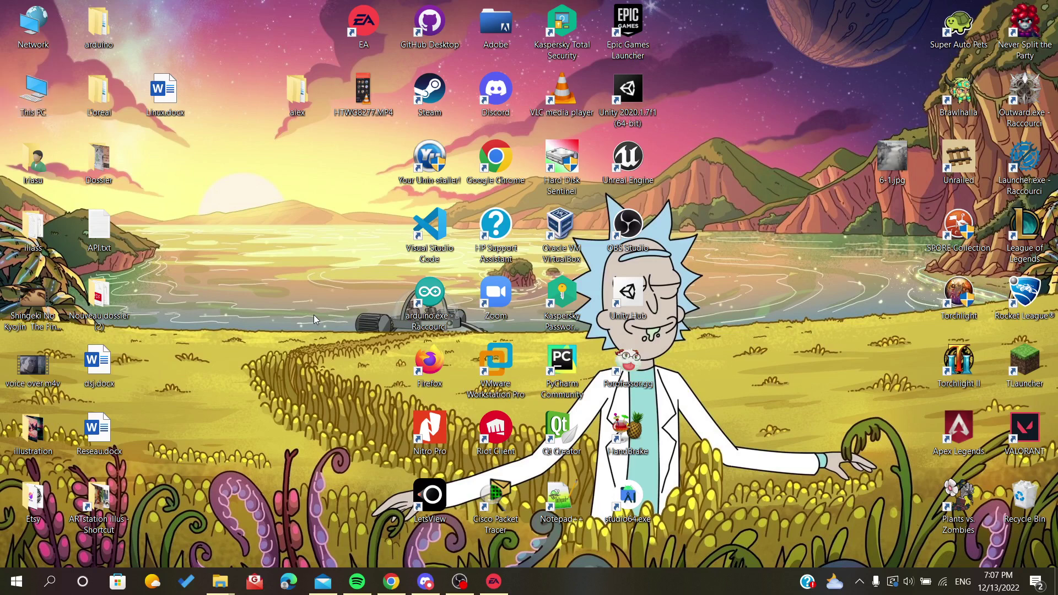
pyautogui.press('super+r')
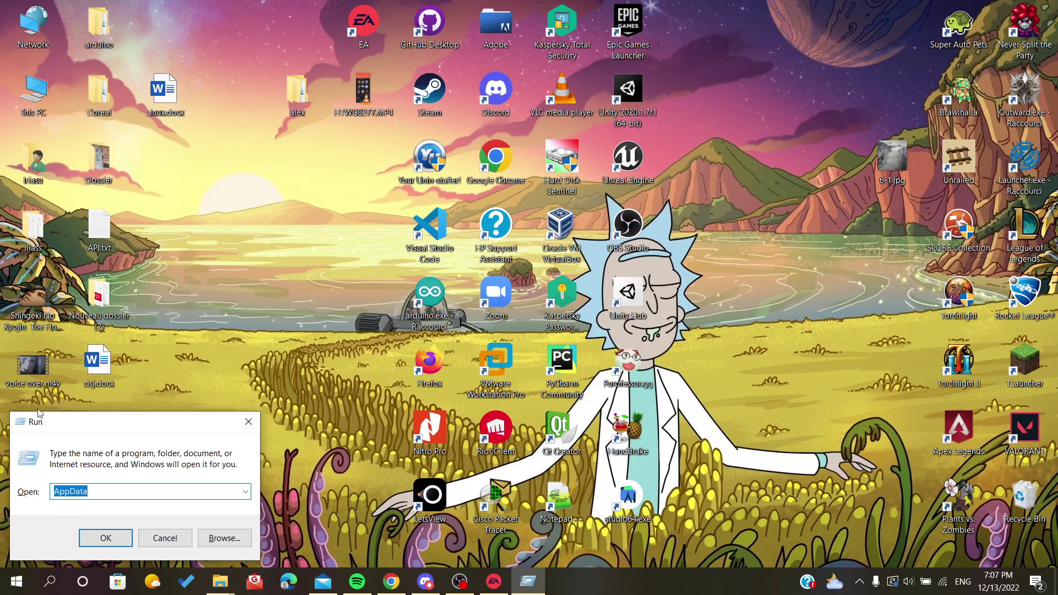
pyautogui.write('A')
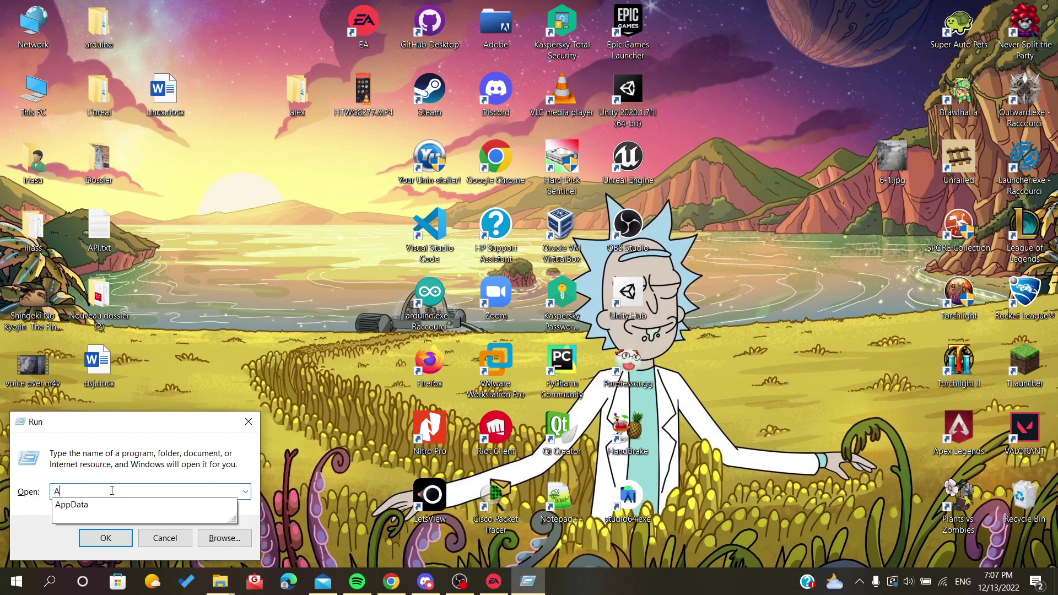
pyautogui.write('ppdata')
pyautogui.press('Return')
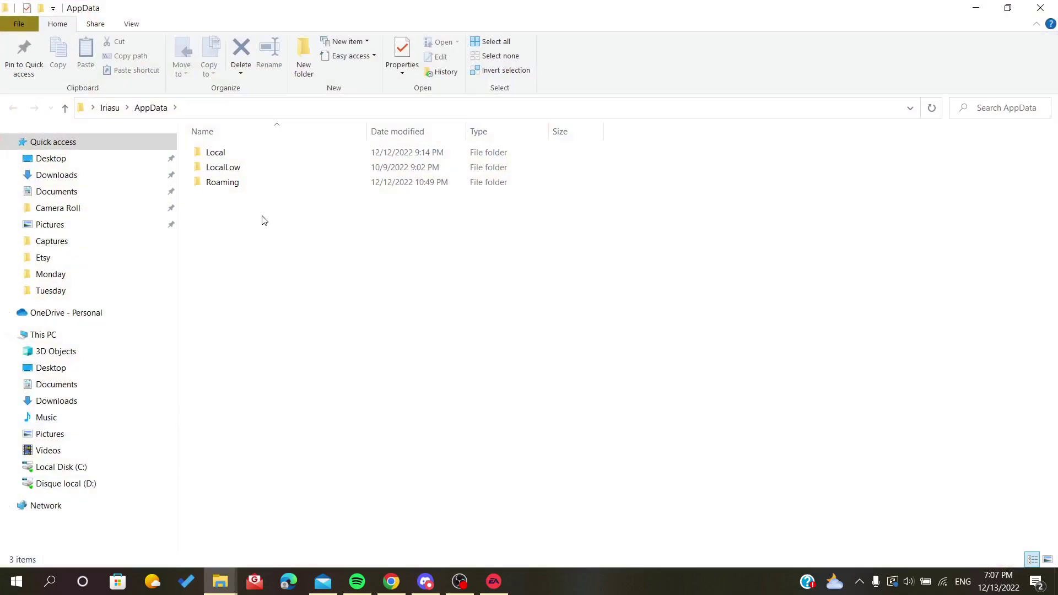
# Navigate into Local > EADesktop > cache, showing the qmlcache and QtWebEngine folders.
pyautogui.moveTo(213, 214); pyautogui.dragTo(221, 147)
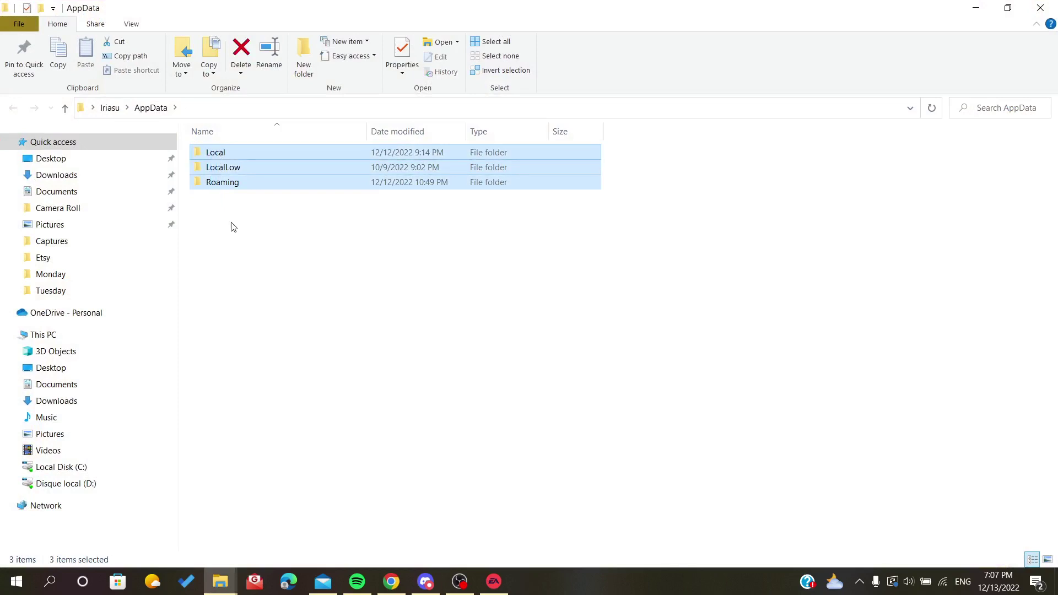
pyautogui.click(231, 226)
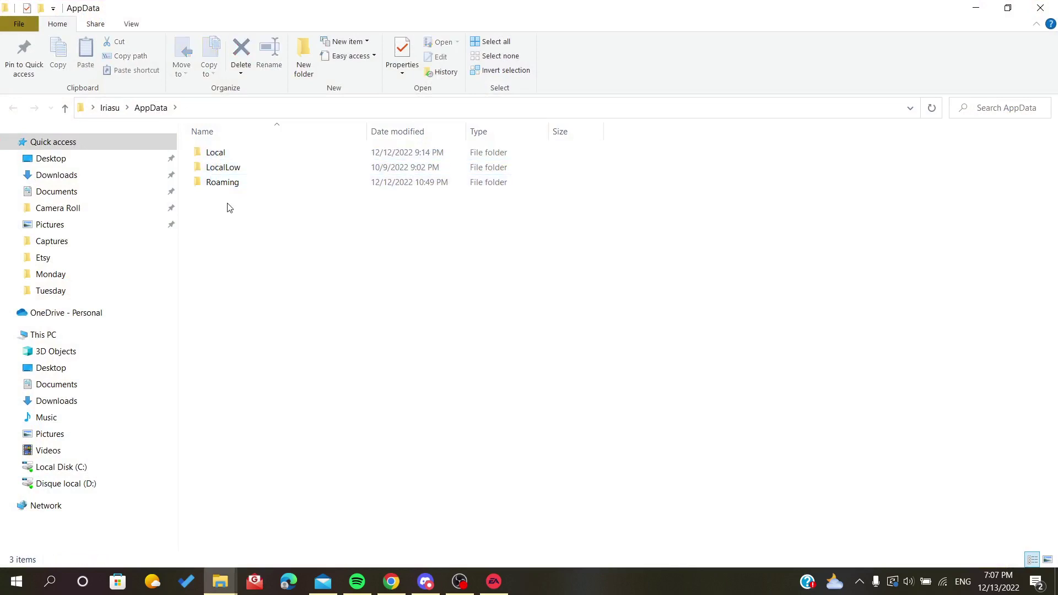
pyautogui.doubleClick(213, 158)
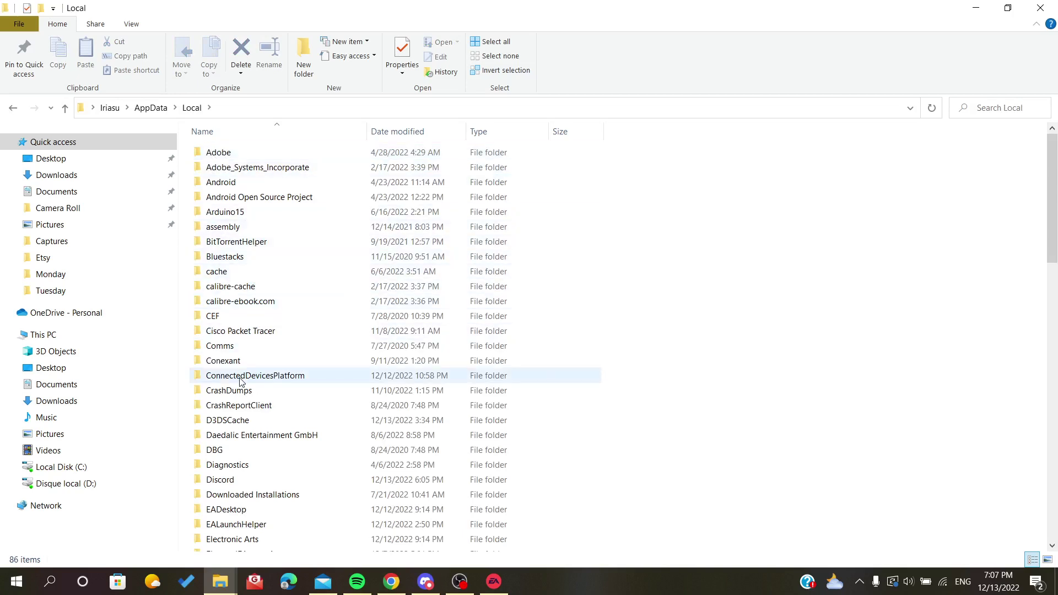
pyautogui.scroll(-2, 245, 435)
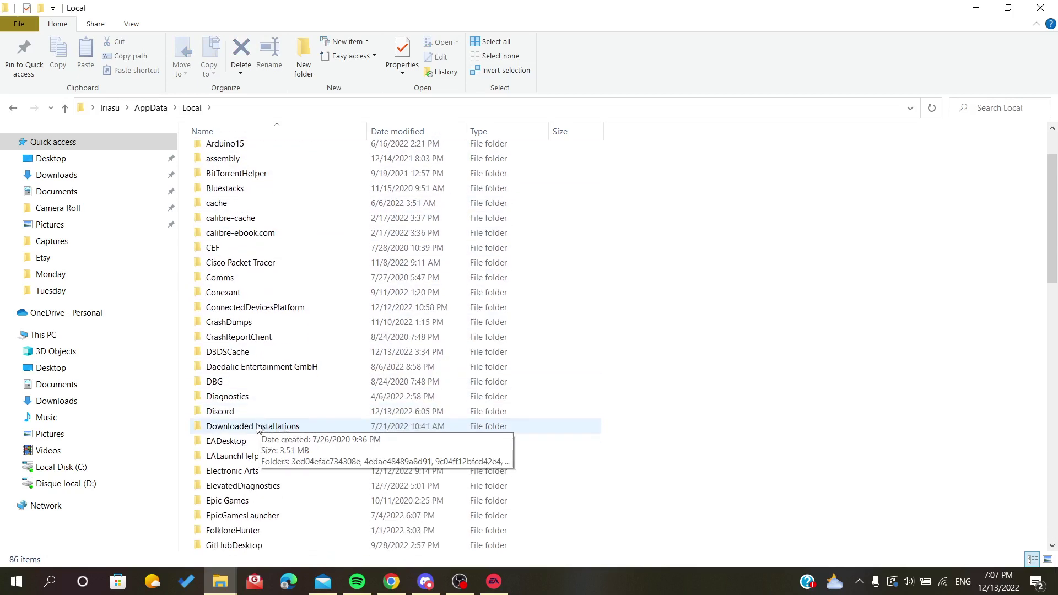
pyautogui.doubleClick(261, 443)
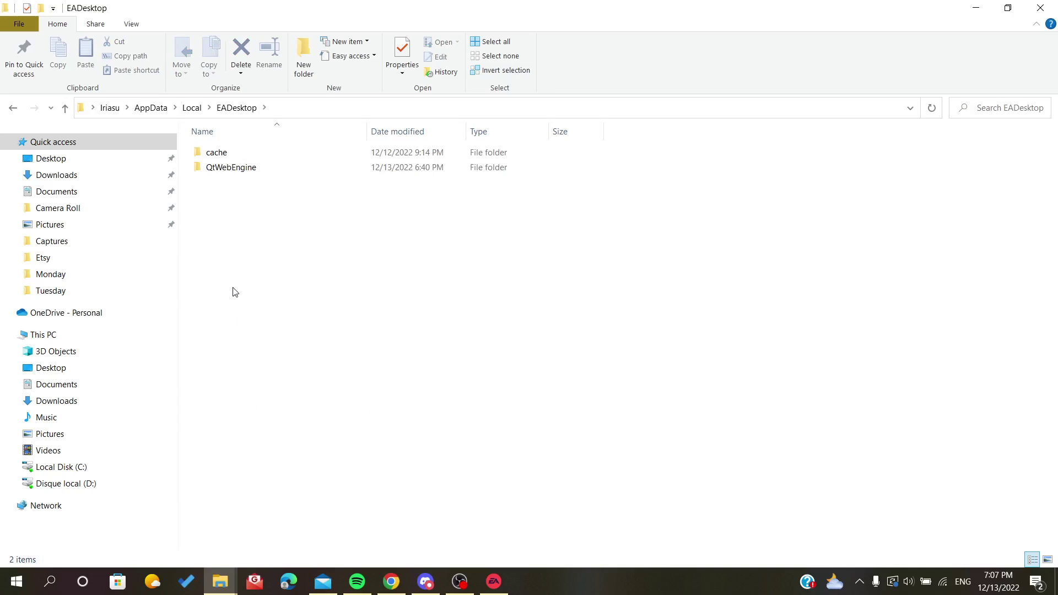
pyautogui.doubleClick(216, 152)
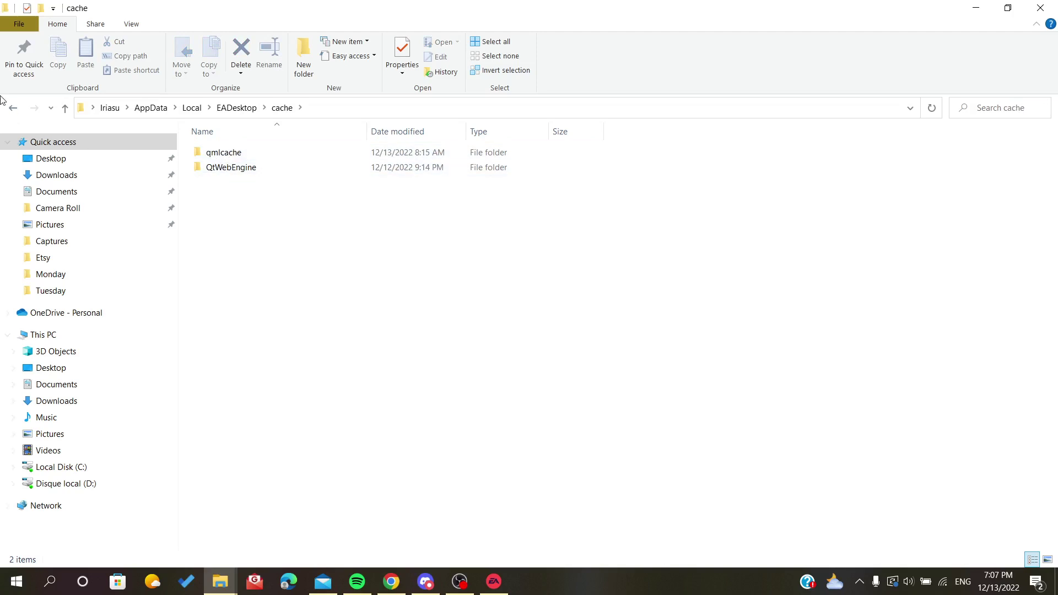
# Back in EADesktop, delete the cache folder and close the Explorer window.
pyautogui.click(13, 109)
pyautogui.moveTo(217, 159)
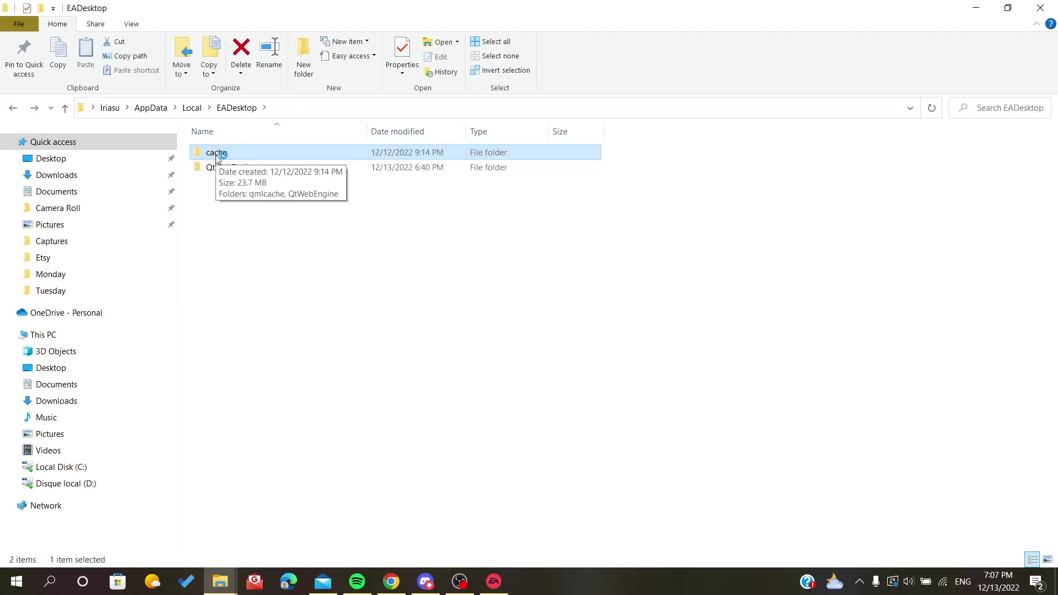
pyautogui.rightClick(217, 159)
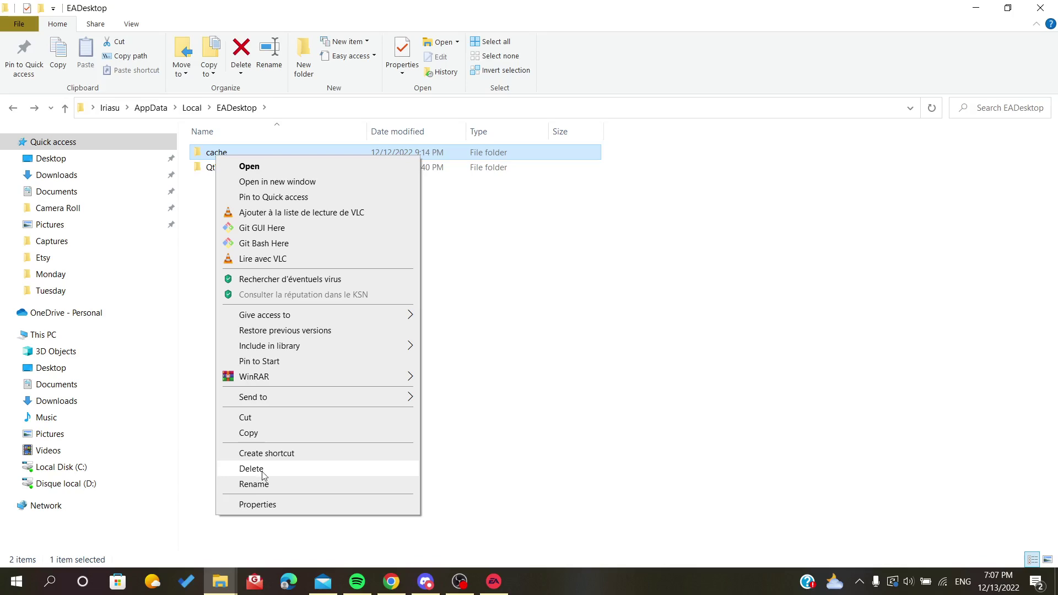
pyautogui.click(530, 450)
pyautogui.click(1041, 7)
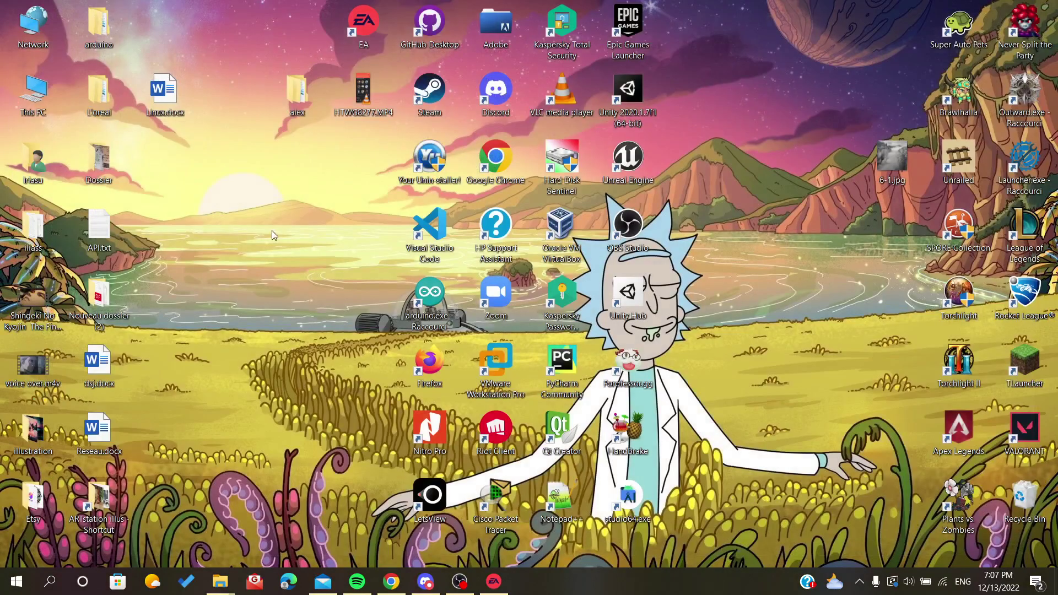